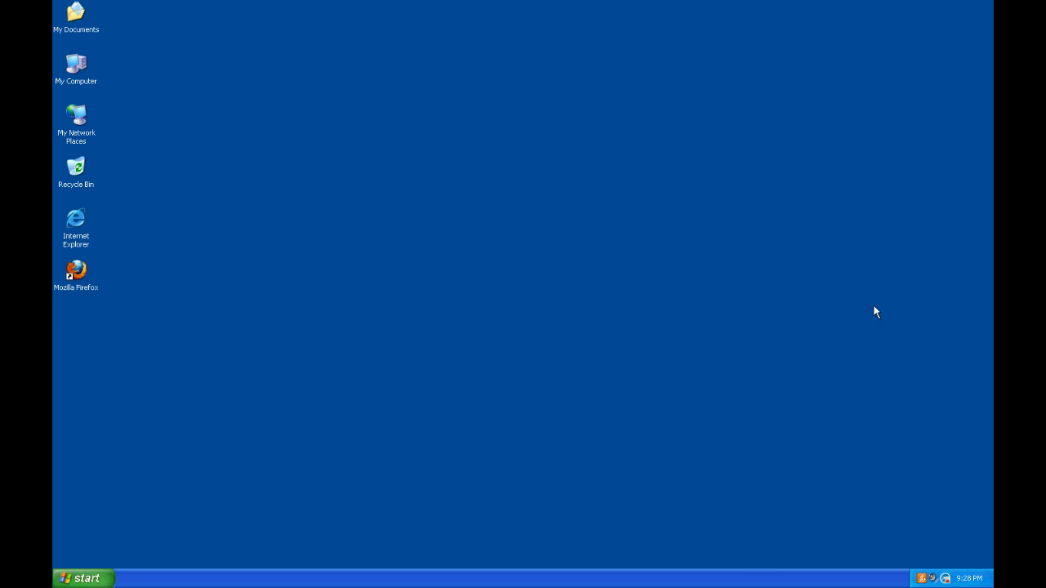
In Internet Explorer, go to ineedcameras.com and open the DVR Client 5.2.0.0 XP/Vista page under Software Downloads
double_click(81, 230)
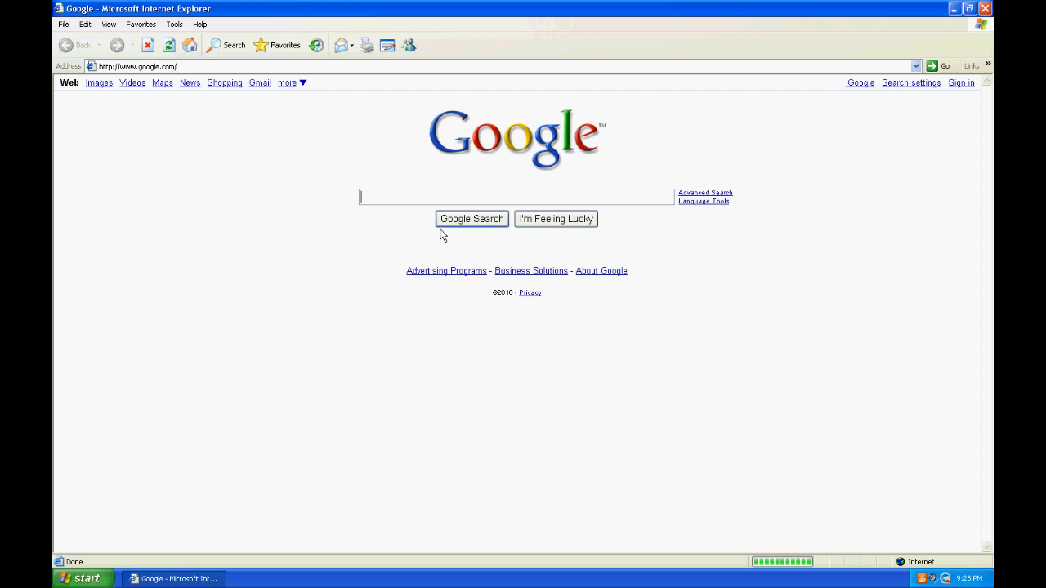
click(236, 65)
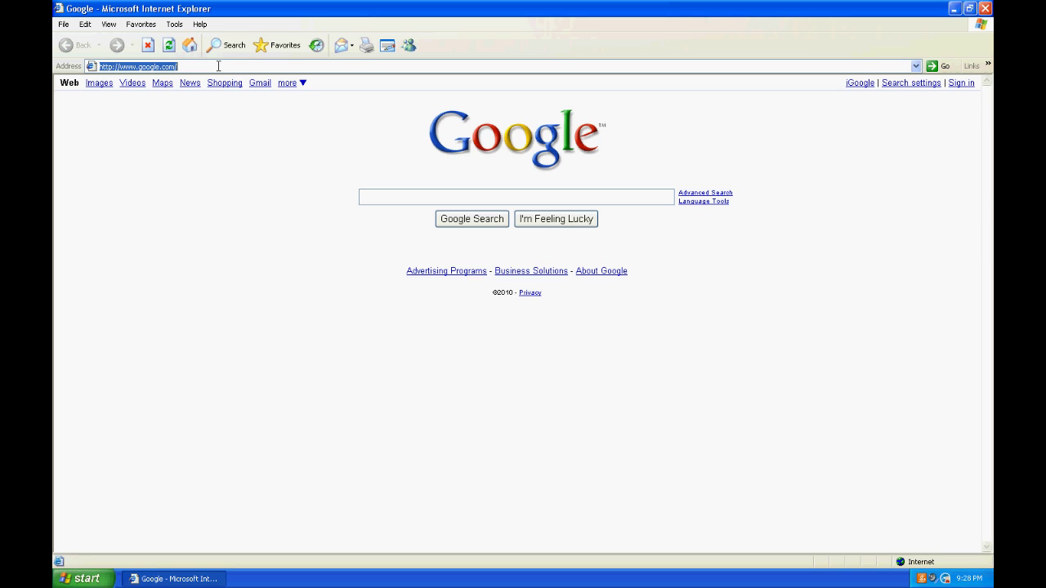
text(i)
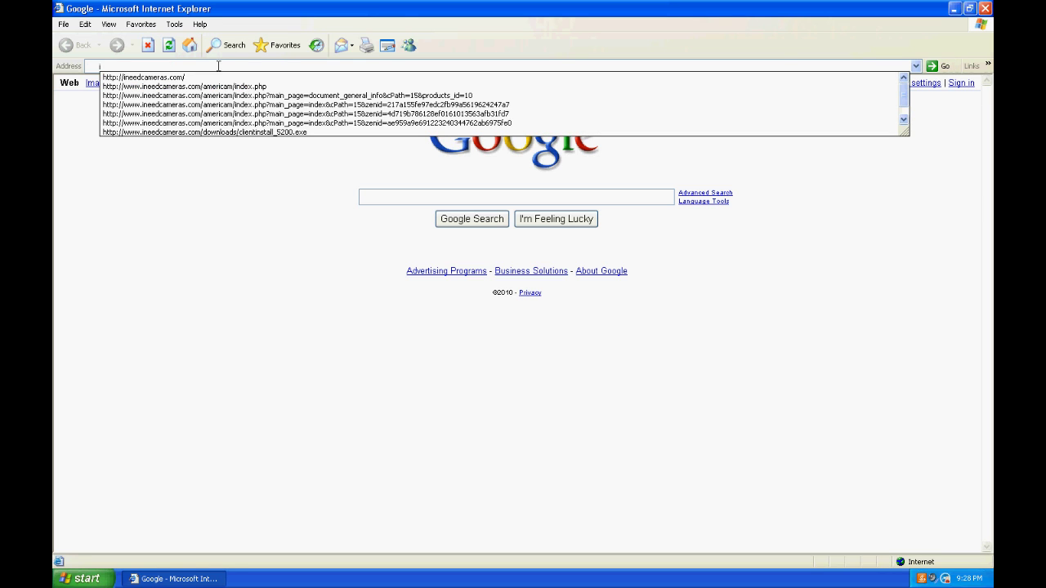
text(needcamer)
text(as.com)
key(Return)
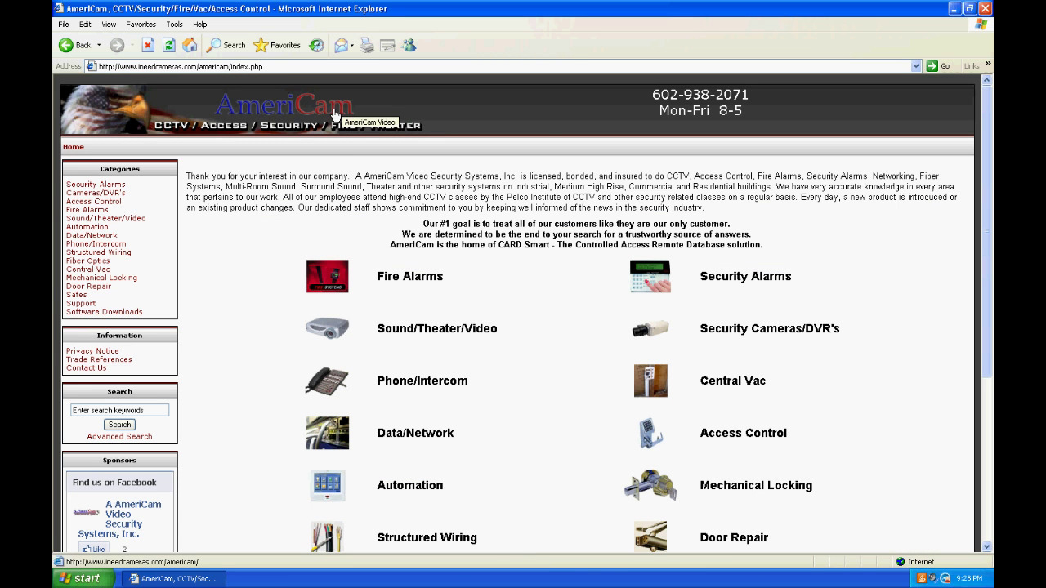
click(104, 313)
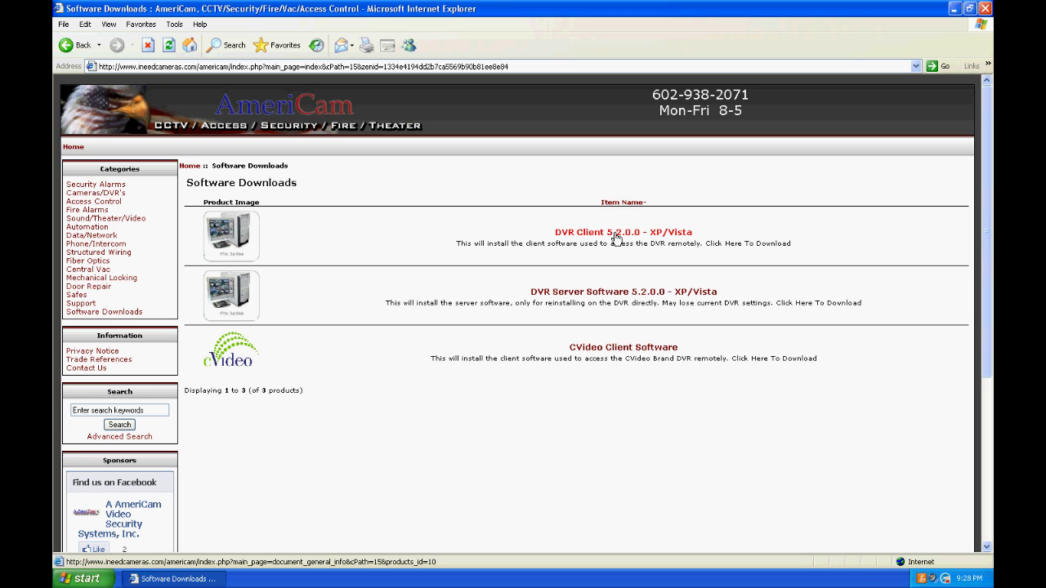
click(615, 235)
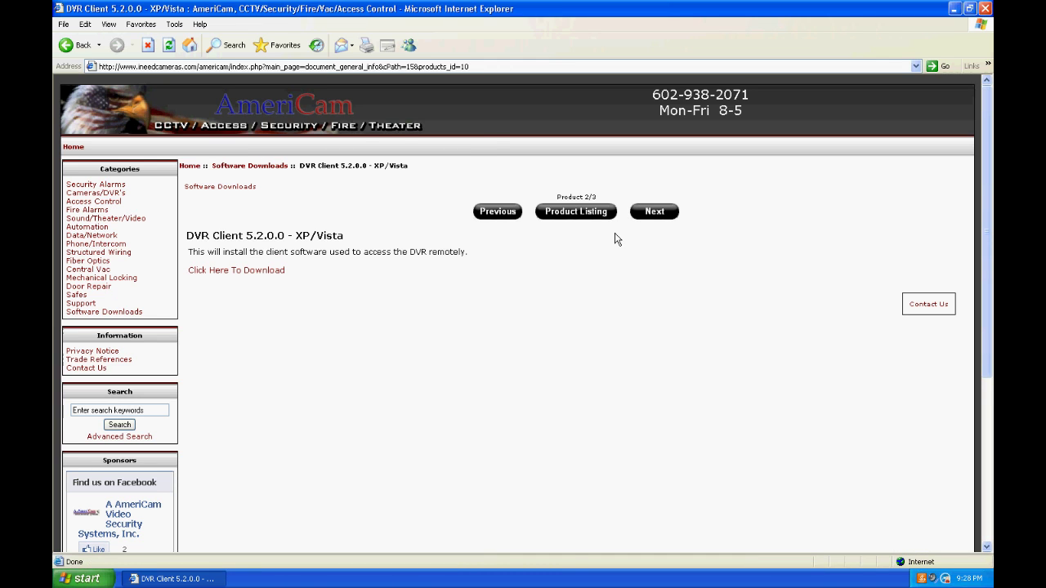
Download clientinstall_5200.exe to the Desktop, then close Internet Explorer
click(239, 274)
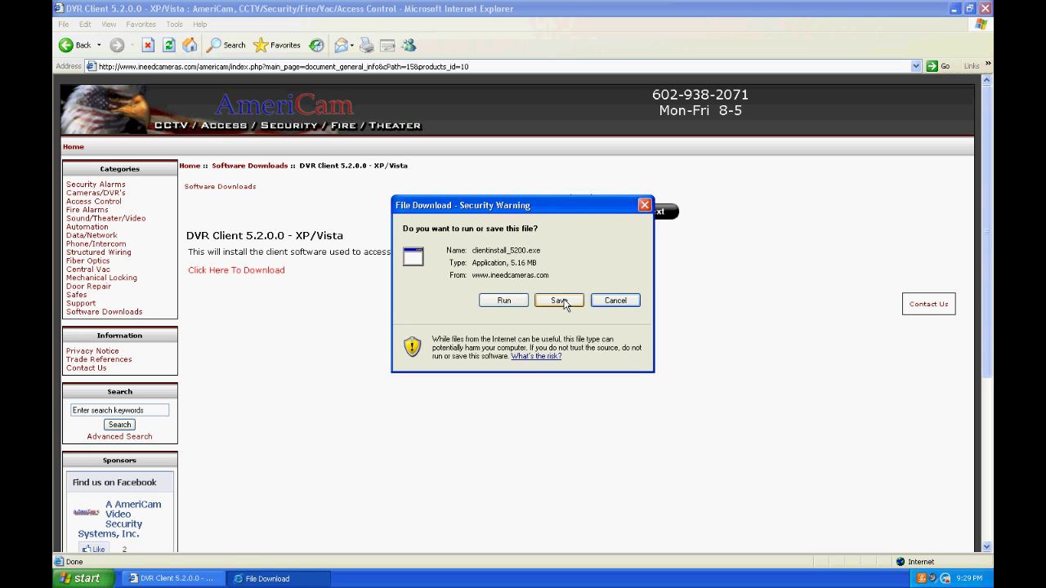
click(561, 301)
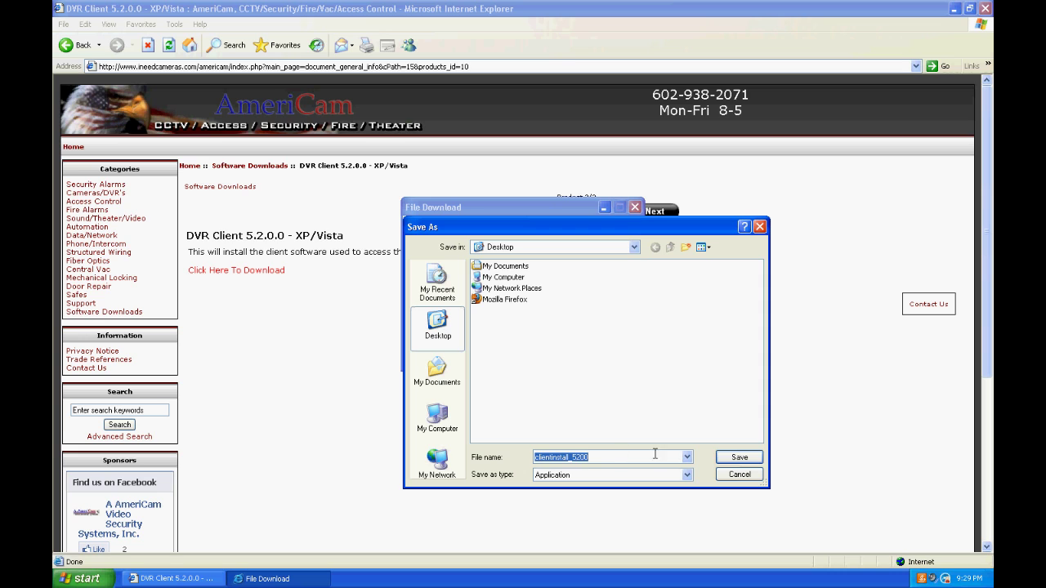
click(740, 459)
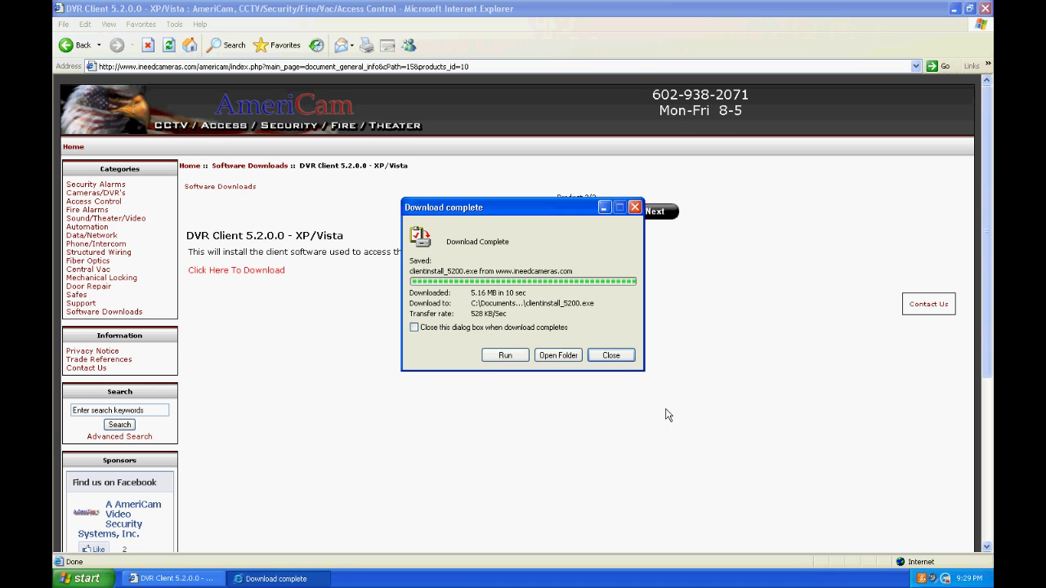
click(611, 356)
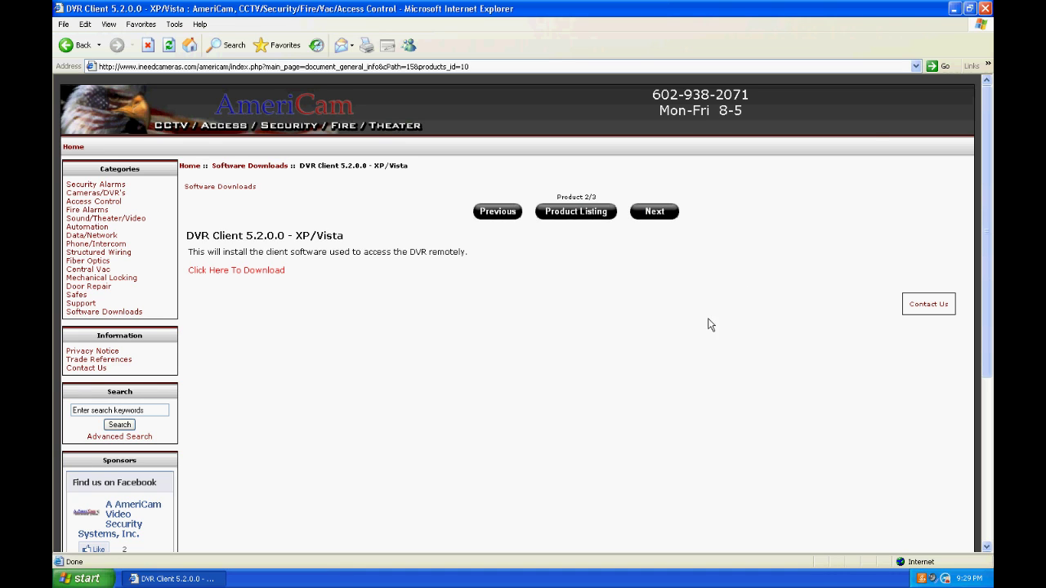
click(984, 10)
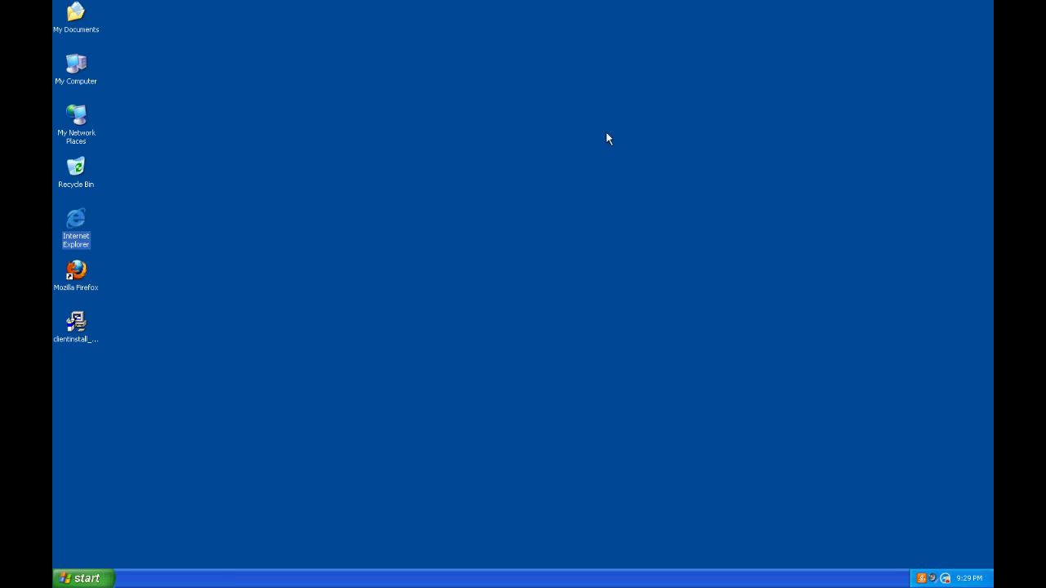
Open the clientinstall_5200 installer from its desktop icon's context menu
click(78, 329)
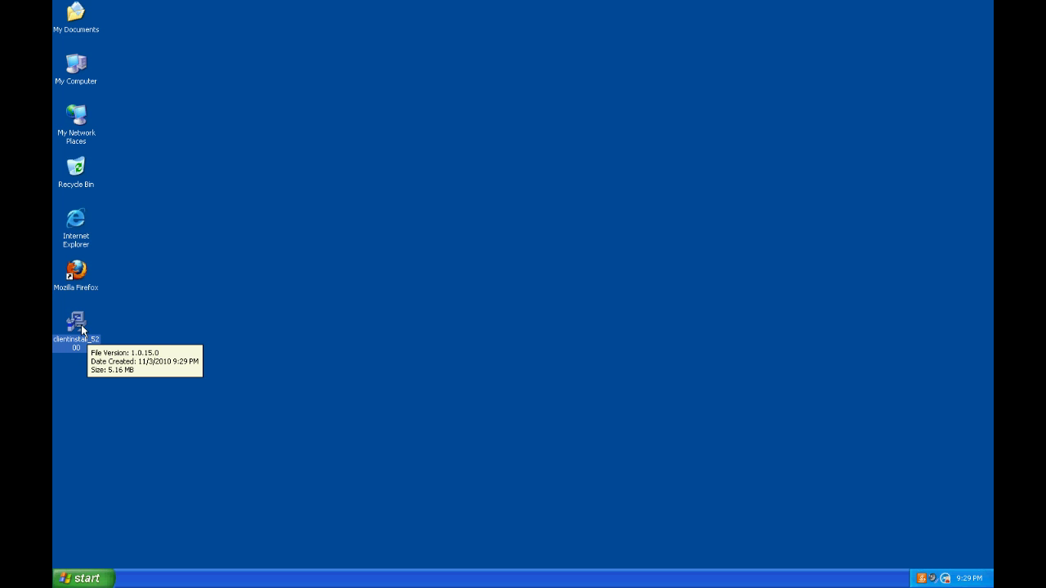
right_click(81, 329)
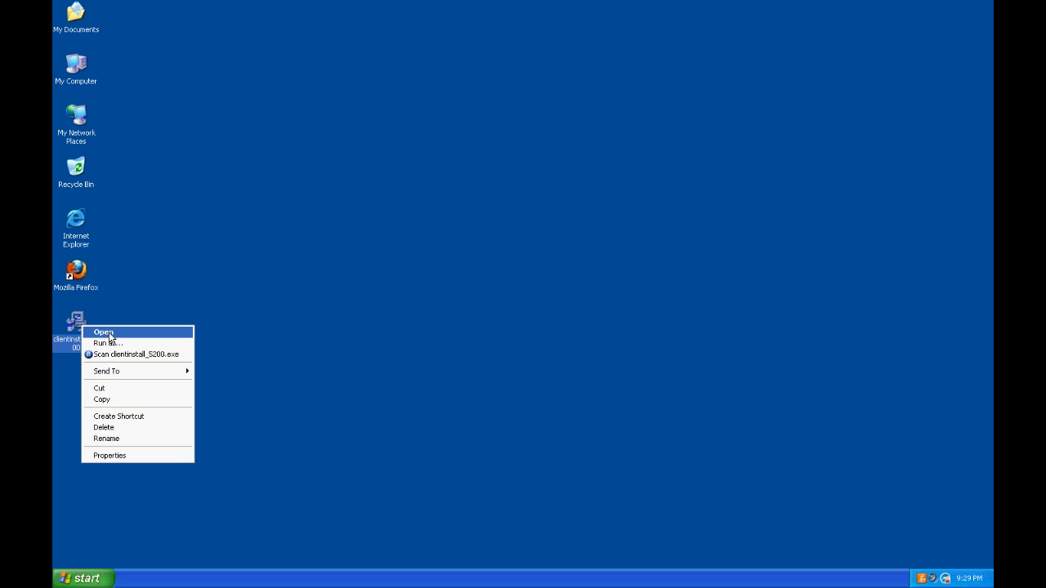
click(108, 333)
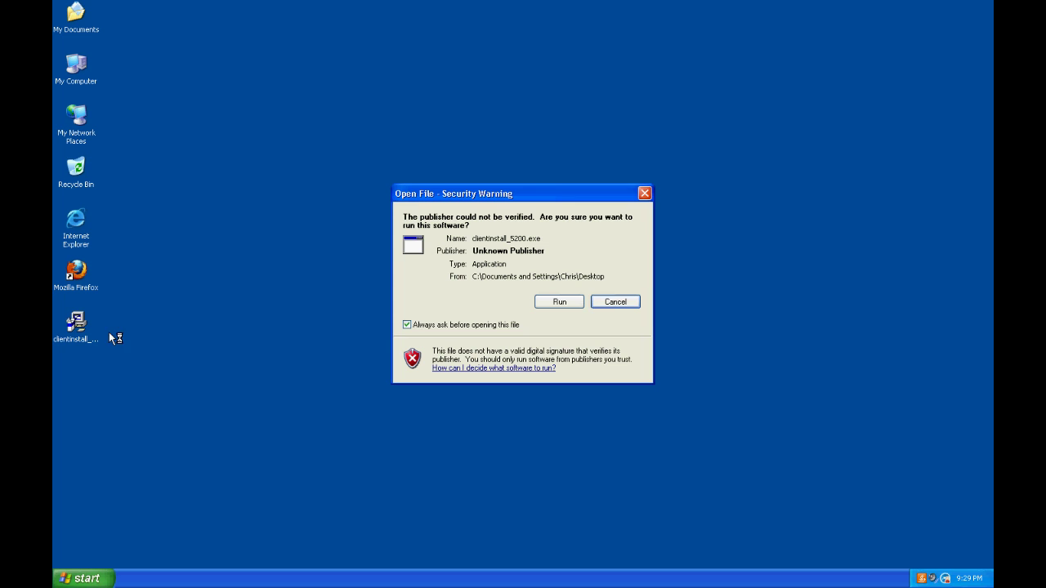
Allow the installer to run and complete an Automatic Installation of AmeriCam DVR Client
click(562, 303)
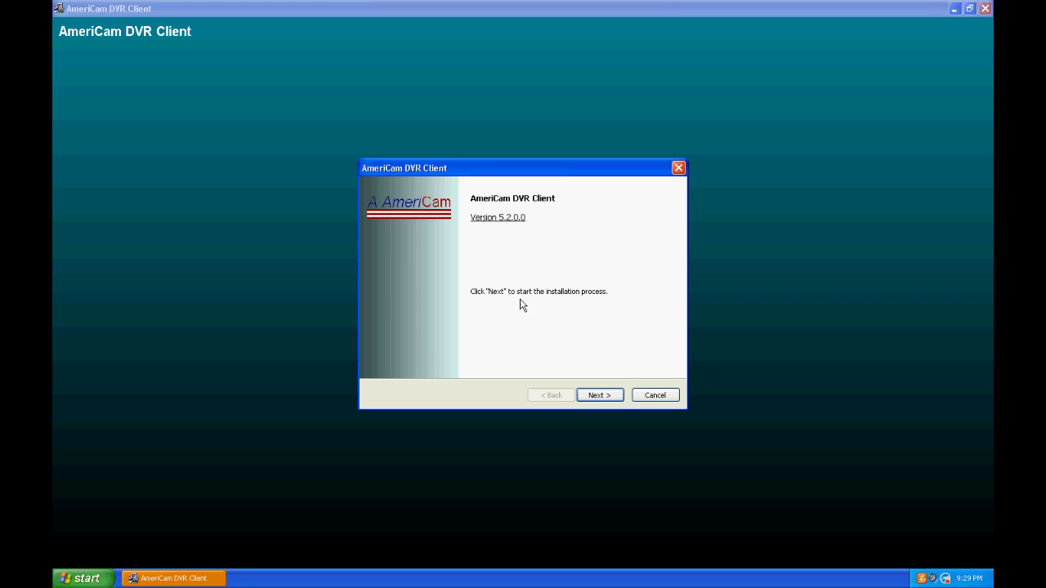
click(601, 396)
click(381, 234)
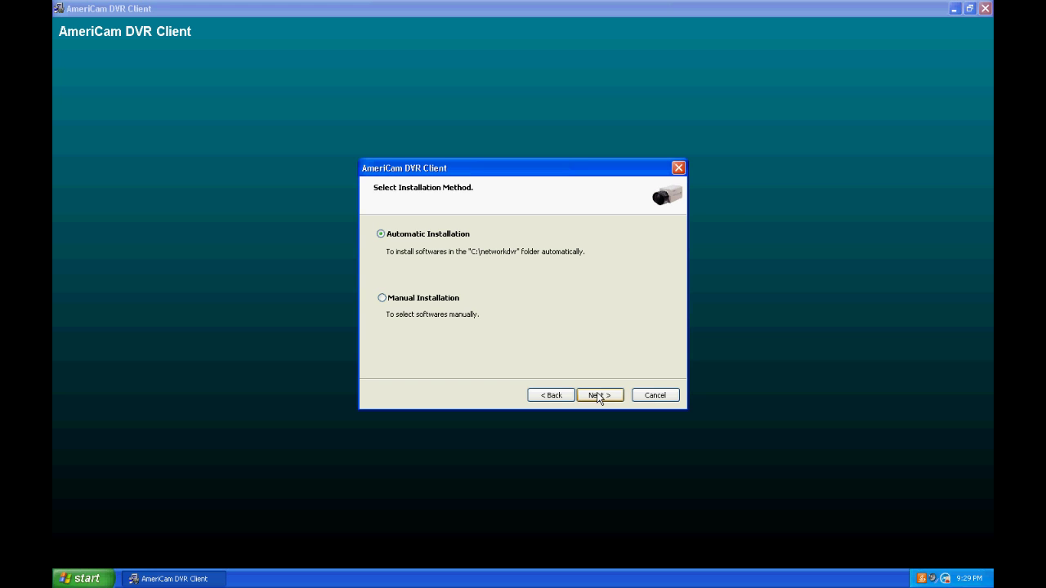
click(598, 396)
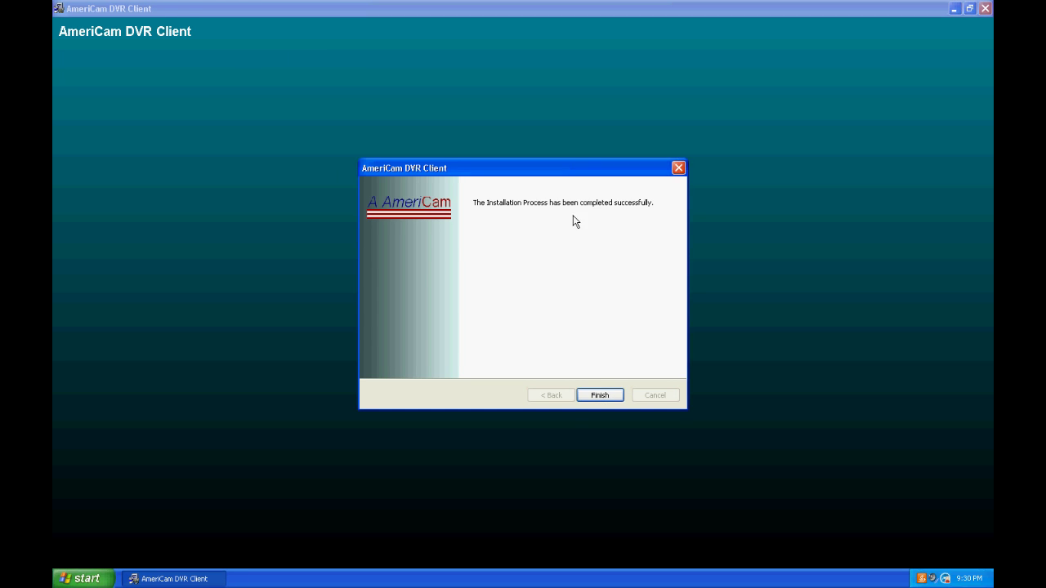
click(607, 396)
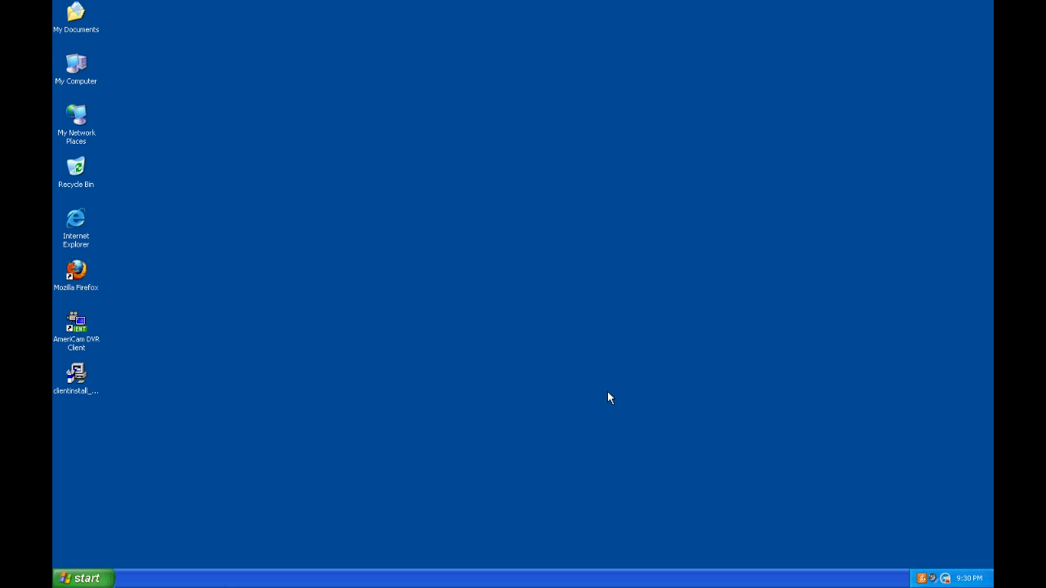
Delete clientinstall_5200 to the Recycle Bin and launch the AmeriCam DVR Client shortcut
right_click(78, 376)
click(114, 483)
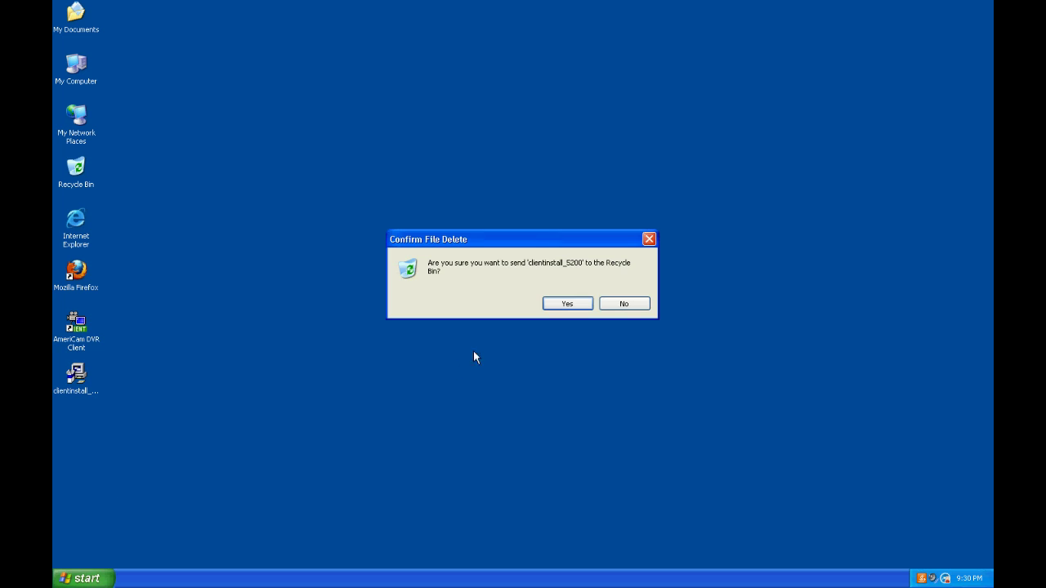
click(566, 309)
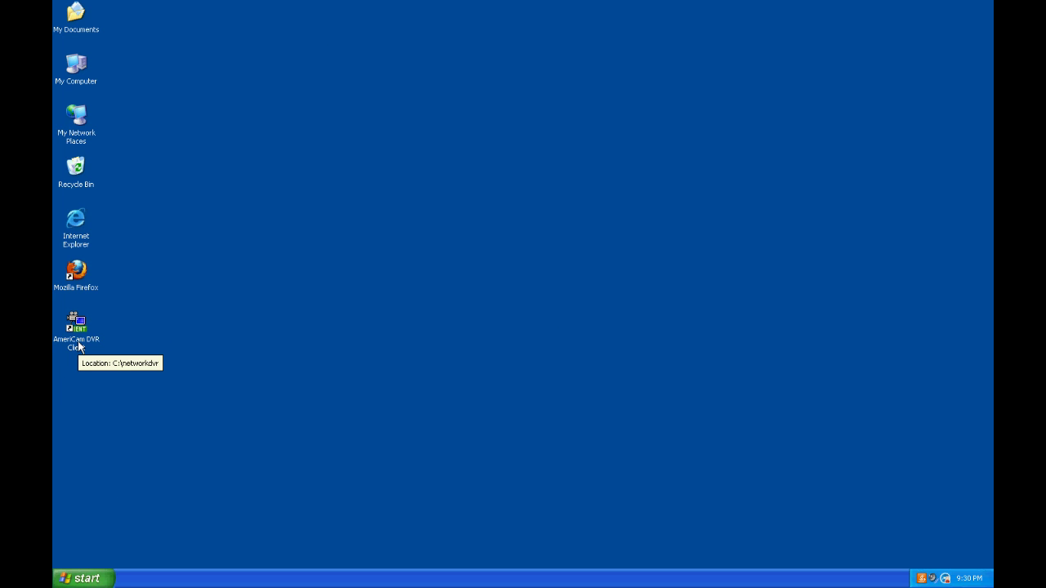
right_click(79, 346)
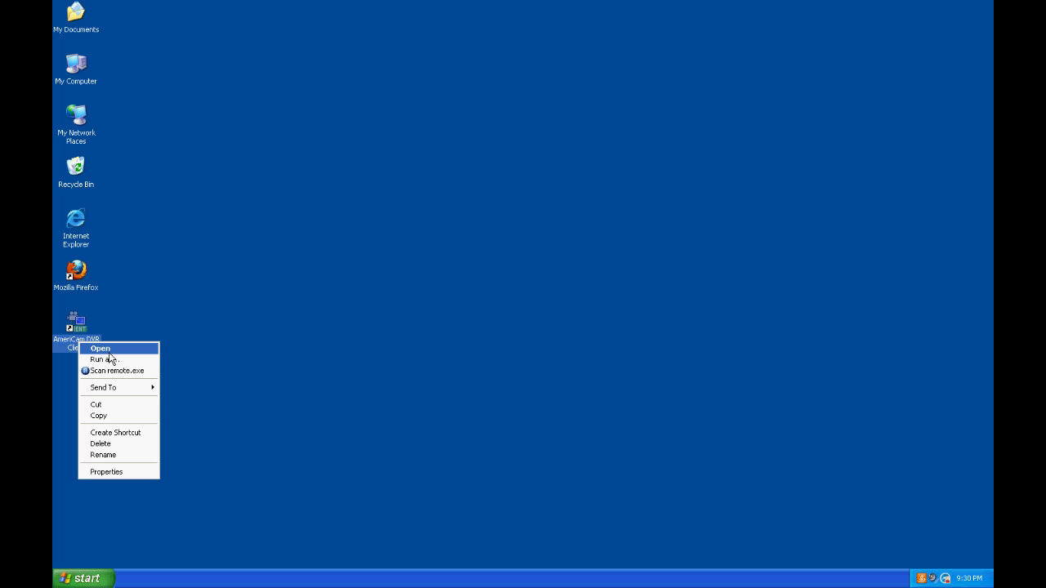
click(115, 348)
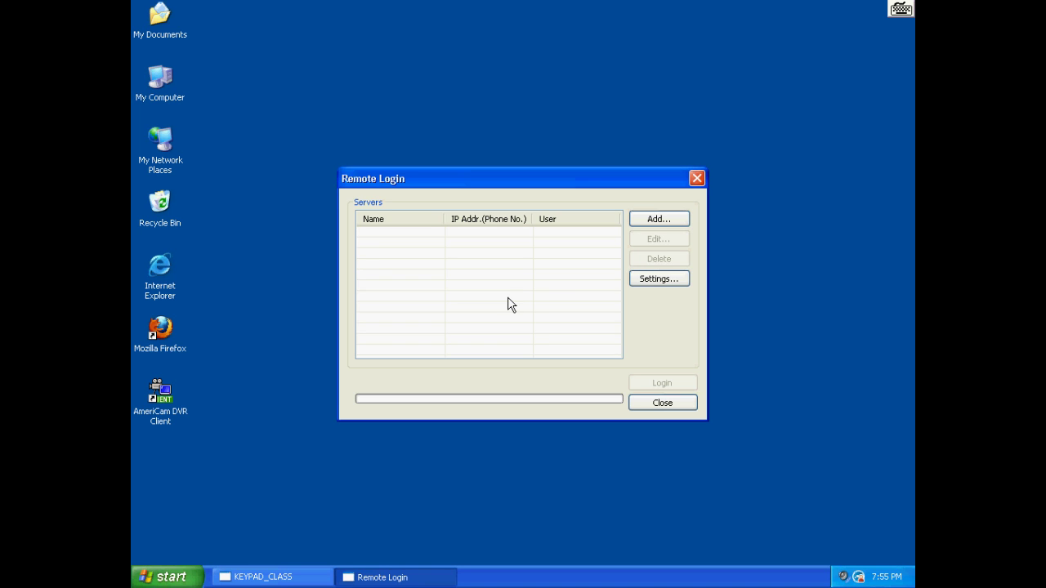
Add a new server entry with Server Name 'Office' and IP Address 192.168.0.5
click(658, 220)
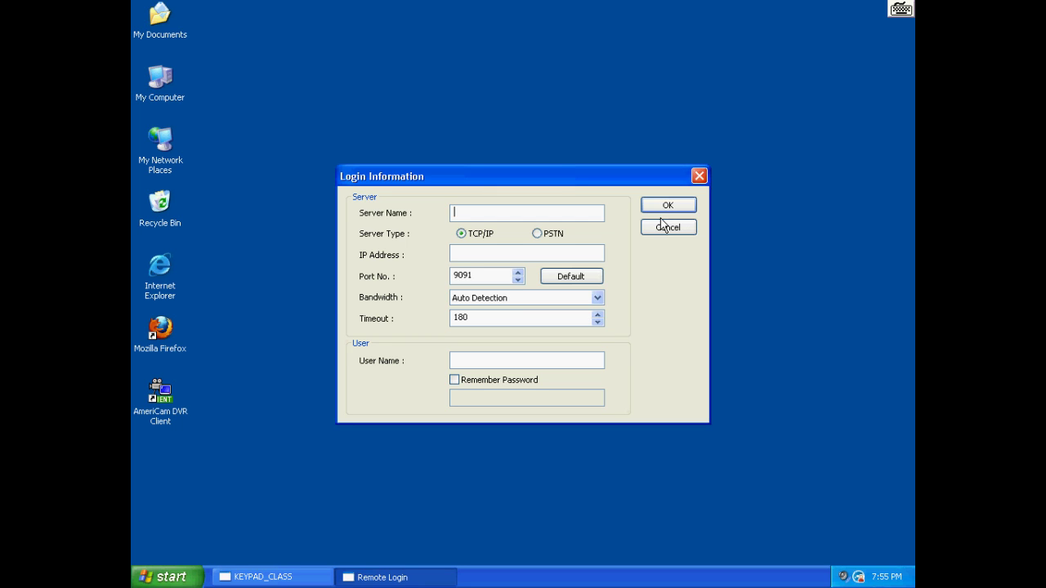
text(Off)
text(ice)
text(192.16)
text(8.0.5)
Enter the user name and password for Office, leaving Remember Password unchecked
click(477, 360)
text(test)
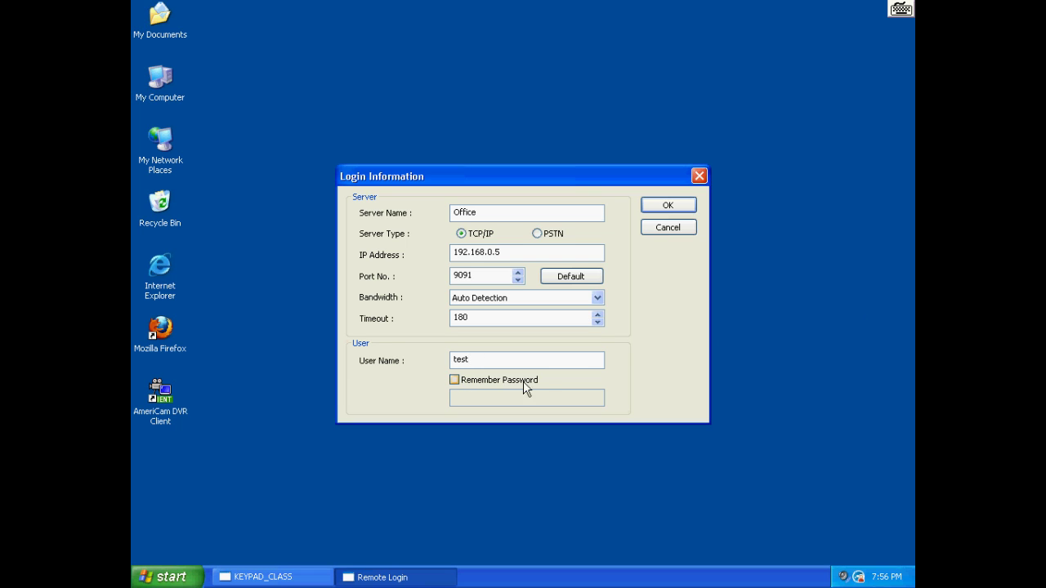
click(454, 381)
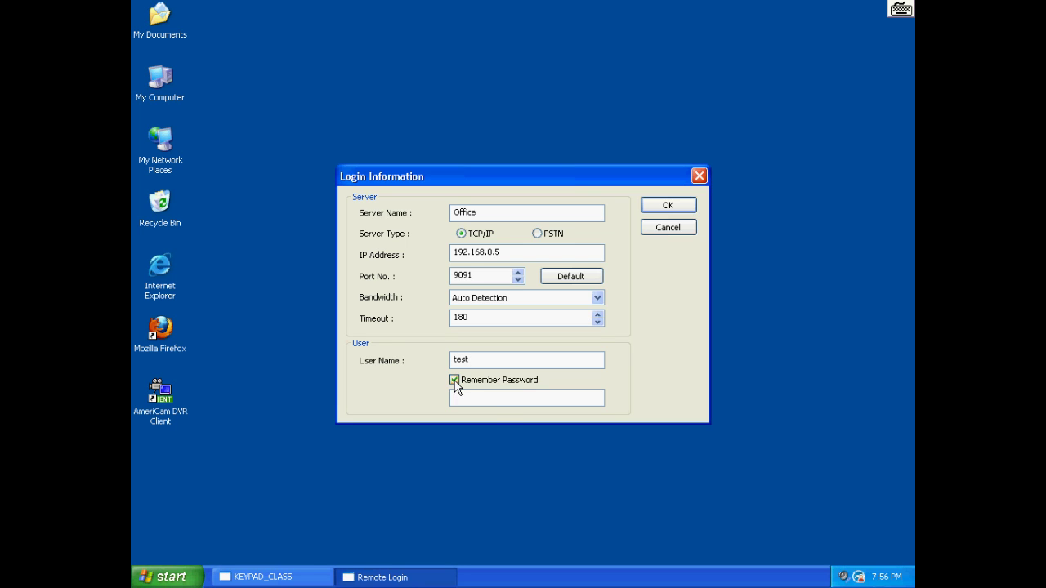
click(454, 380)
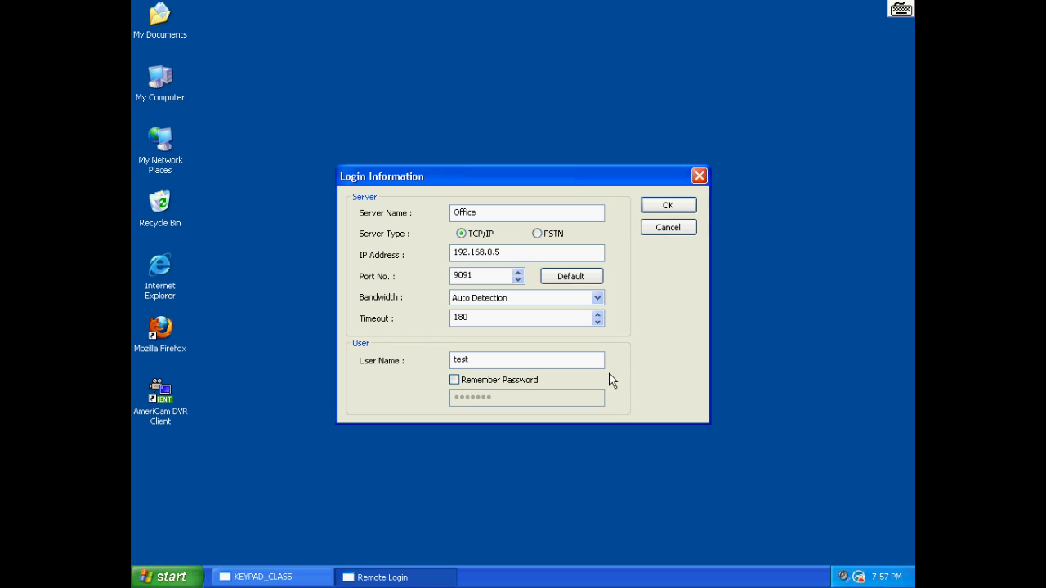
Save the Office entry to the Remote Login list and select it
click(674, 205)
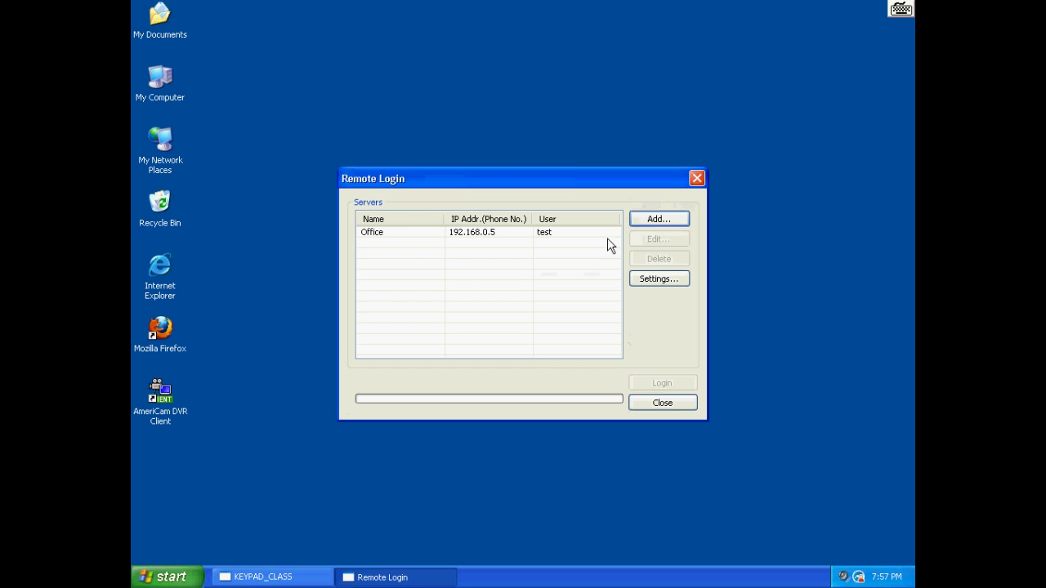
click(391, 230)
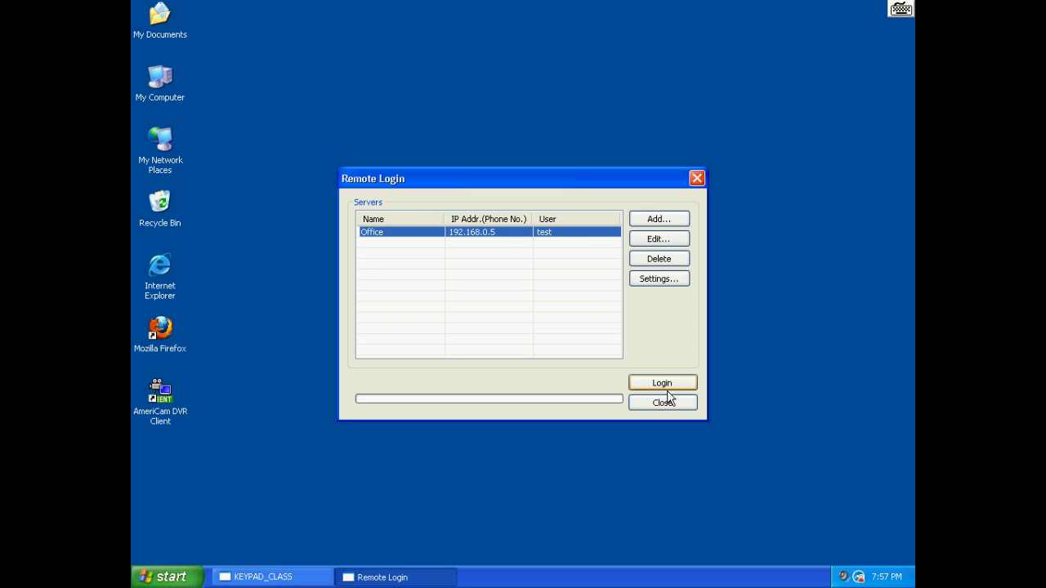
click(557, 330)
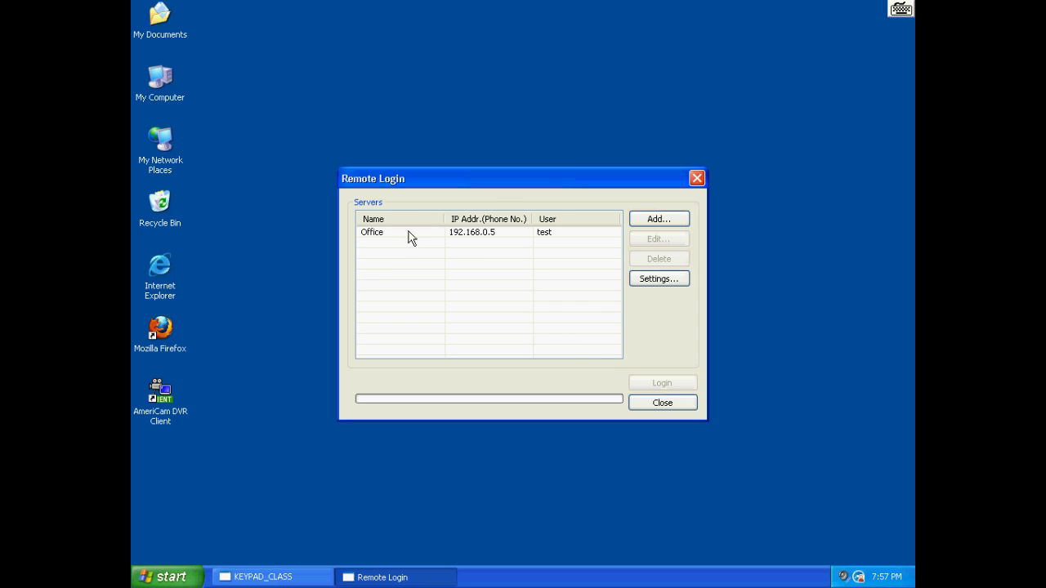
Connect to the Office server, entering the account password when prompted
double_click(401, 236)
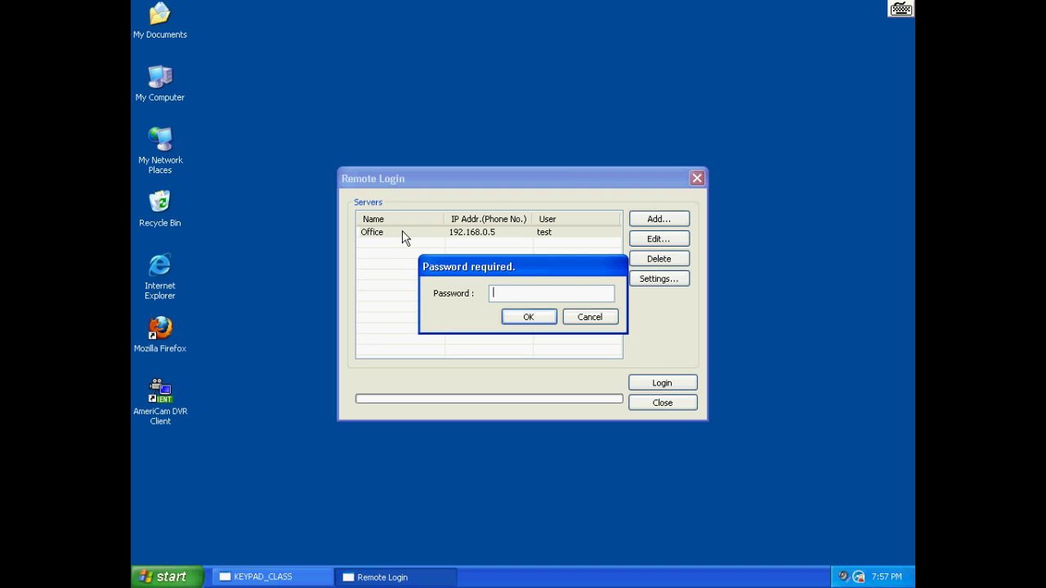
key(Return)
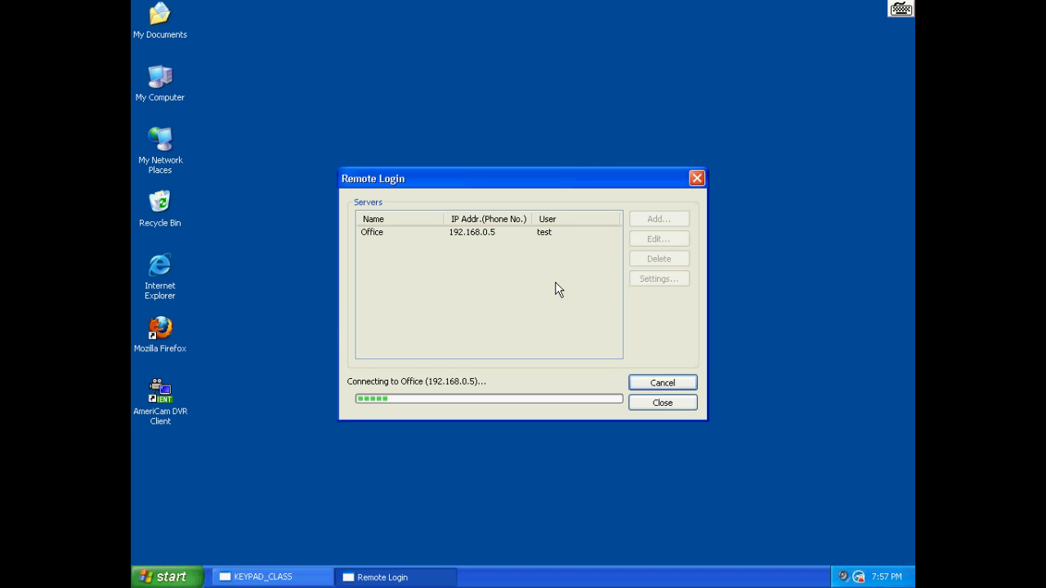